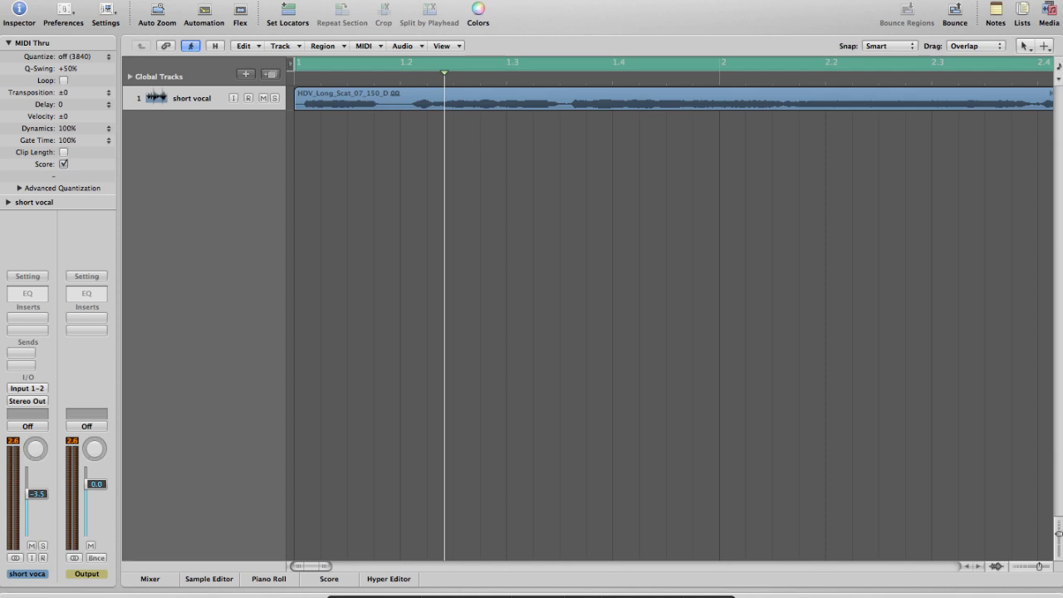
- Insert the stereo Clip Distortion plug-in on the short vocal channel and move its window over the arrange area
left_click(28, 317)
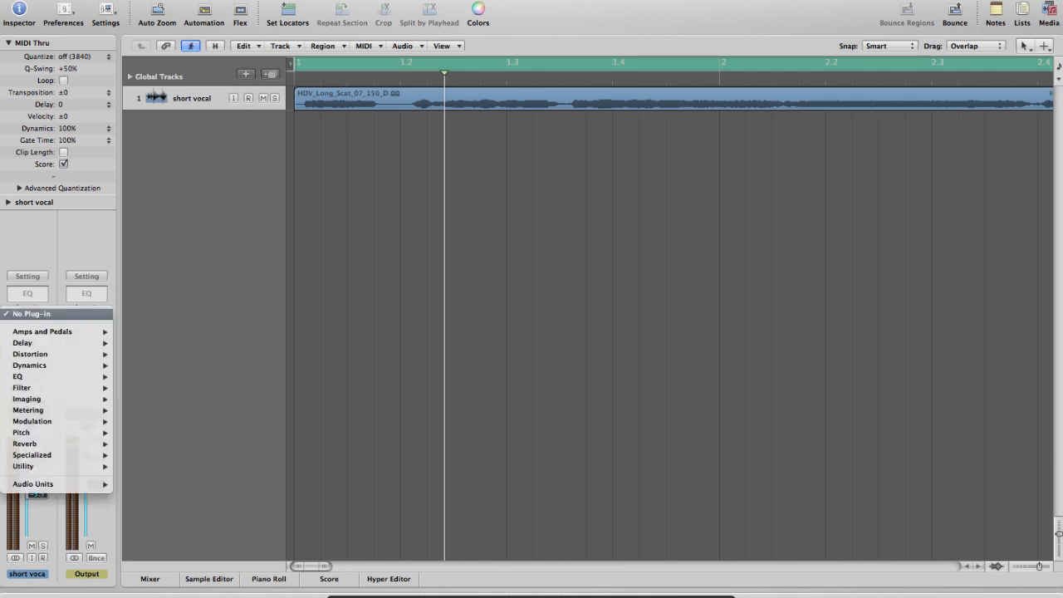
mouse_move(30, 353)
mouse_move(150, 365)
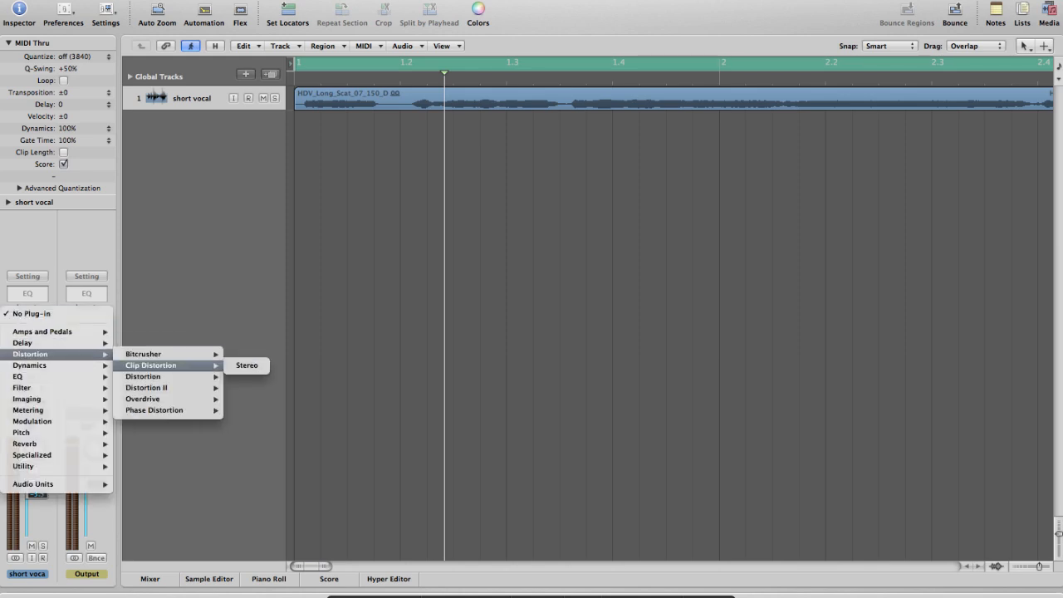
left_click(247, 364)
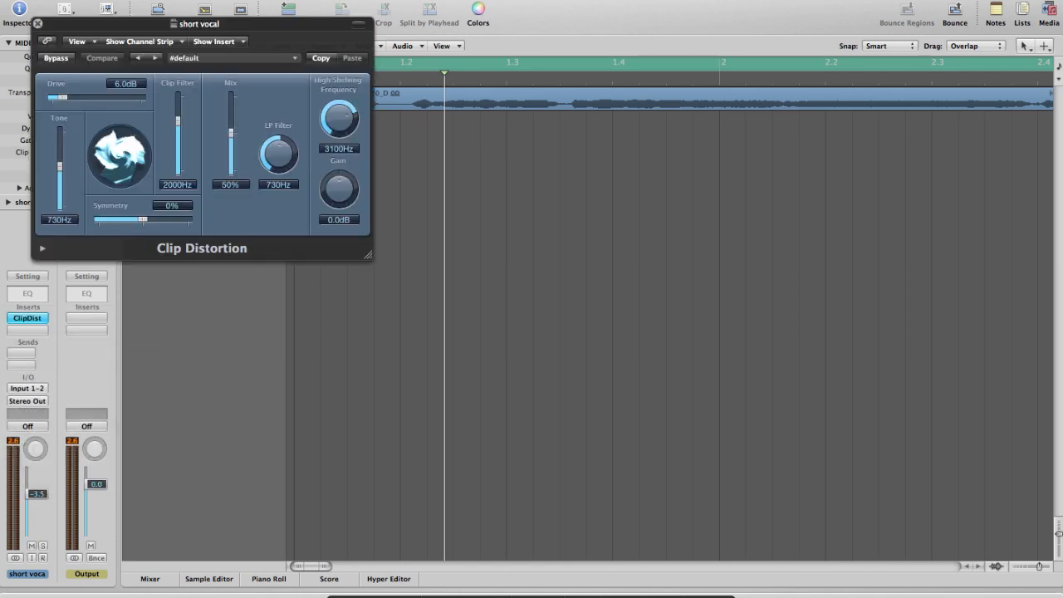
left_click_drag(161, 24, 427, 124)
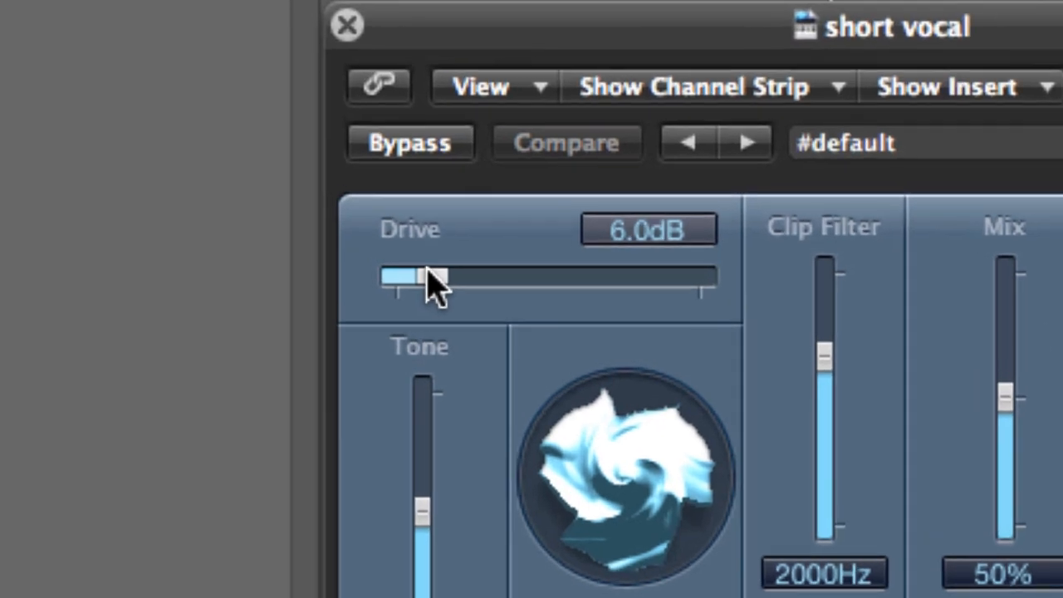
- Set Clip Distortion's Drive to 5.5 dB and its Tone to 1100 Hz
left_click_drag(335, 270, 366, 271)
left_click_drag(515, 280, 425, 301)
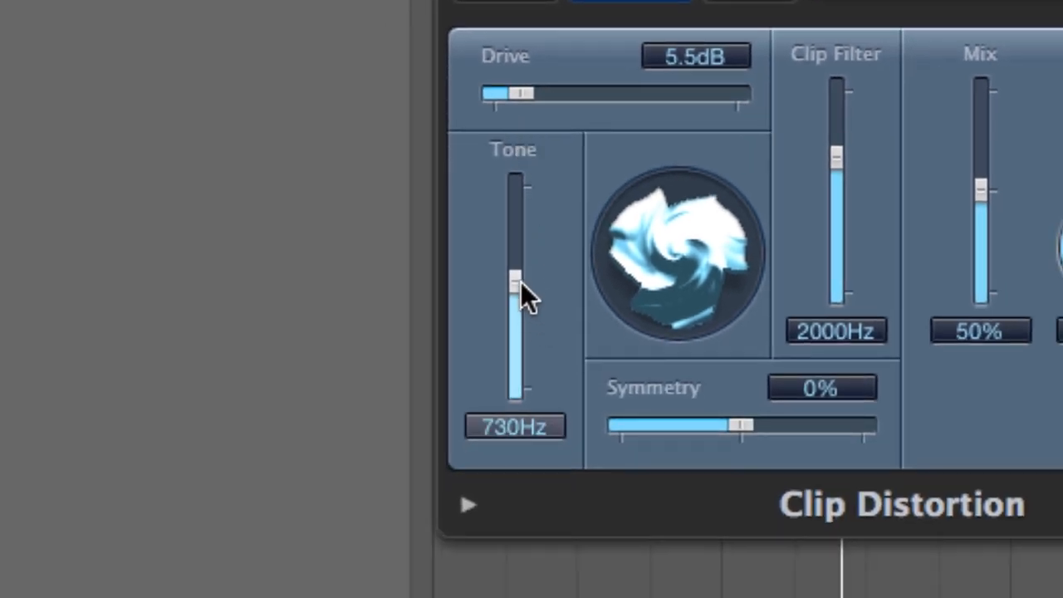
mouse_move(521, 282)
left_mouse_down()
mouse_move(529, 381)
mouse_move(520, 258)
mouse_move(535, 312)
mouse_move(532, 281)
left_mouse_up()
left_click_drag(517, 279, 517, 265)
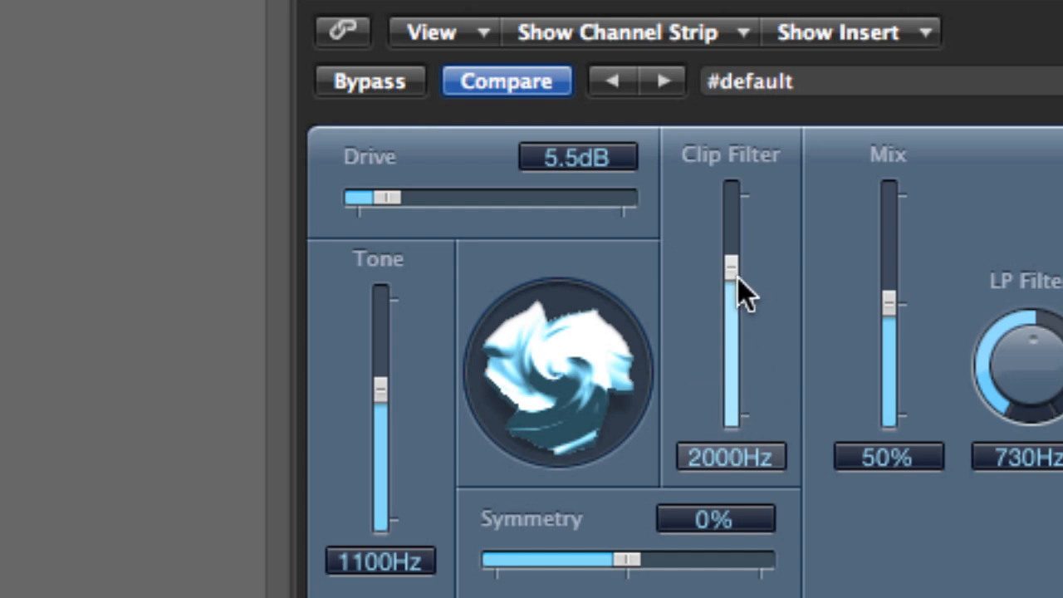
- Lower the Clip Filter to 270 Hz, try Symmetry at +66%, and bring Symmetry back to about -2%
left_click_drag(731, 270, 731, 333)
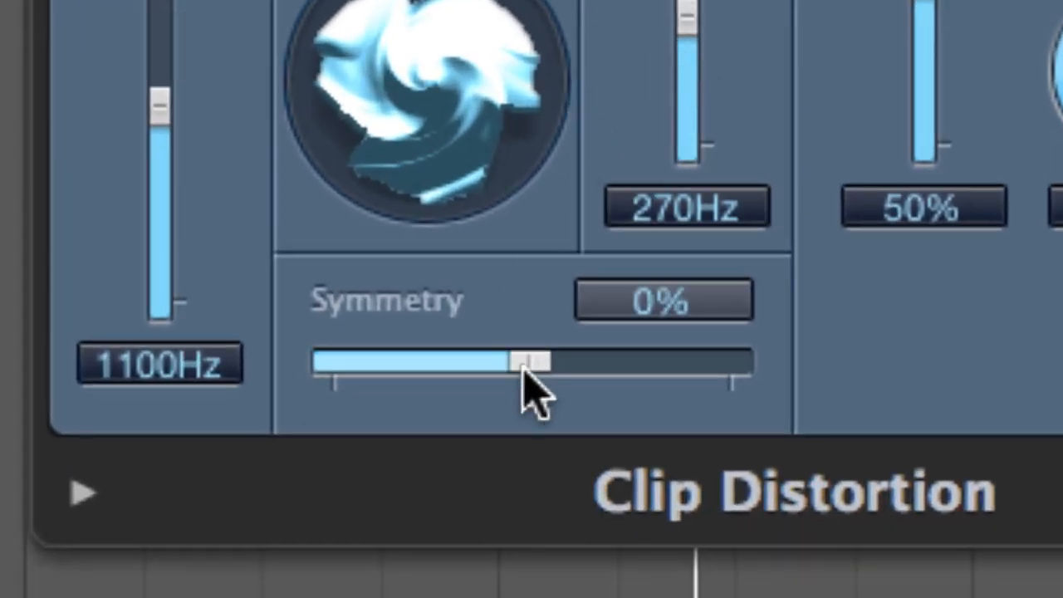
left_click_drag(524, 375, 654, 374)
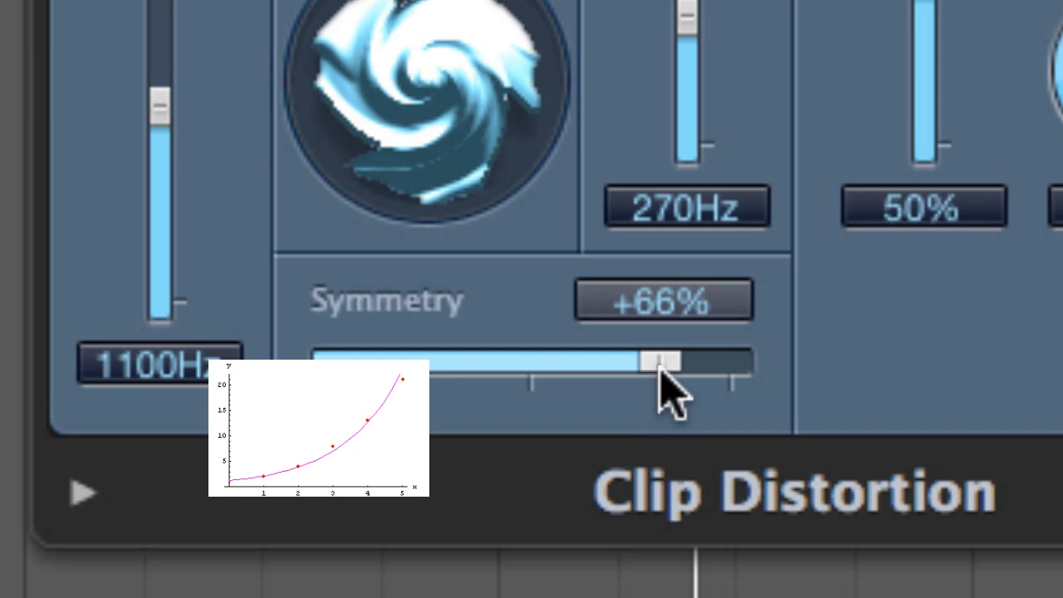
left_click_drag(660, 367, 521, 376)
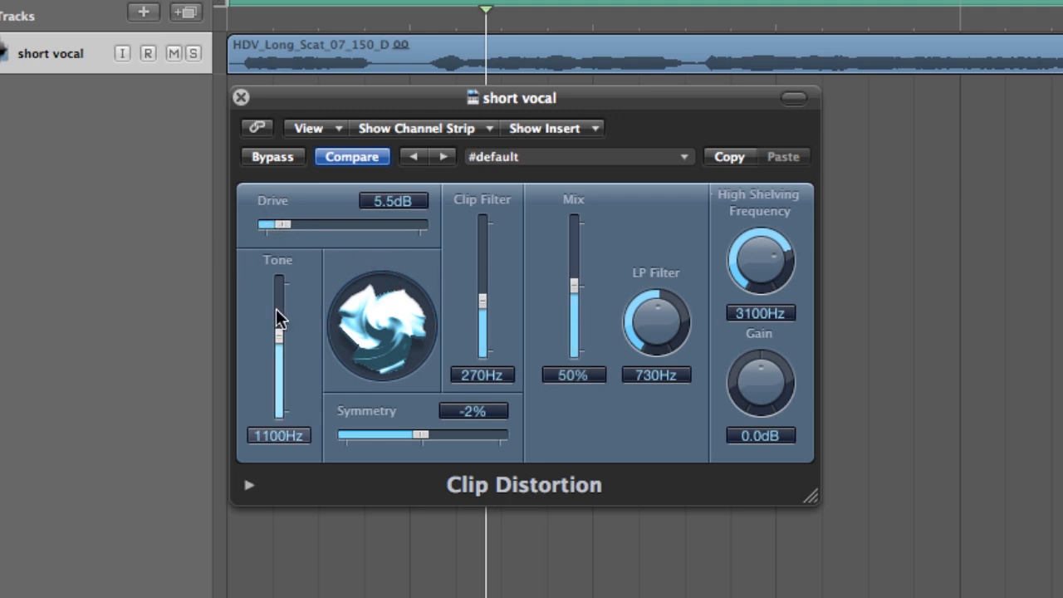
- Set Clip Distortion's Tone to 310 Hz, Clip Filter to 190 Hz and Symmetry to +18%
mouse_move(281, 329)
left_mouse_down()
mouse_move(280, 348)
mouse_move(280, 312)
mouse_move(287, 353)
left_mouse_up()
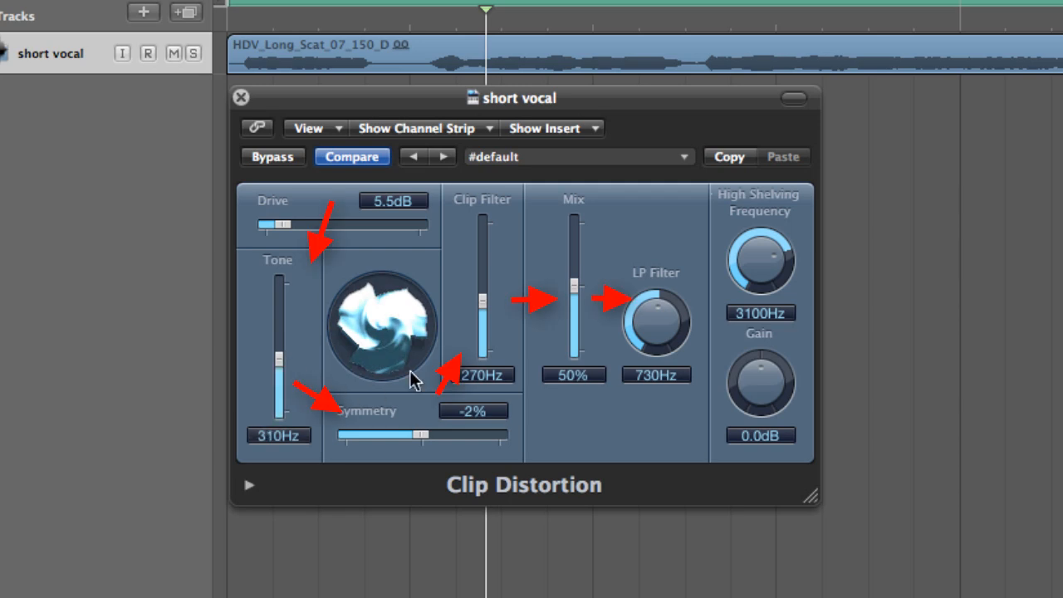
mouse_move(491, 297)
left_mouse_down()
mouse_move(487, 275)
mouse_move(486, 312)
mouse_move(487, 303)
left_mouse_up()
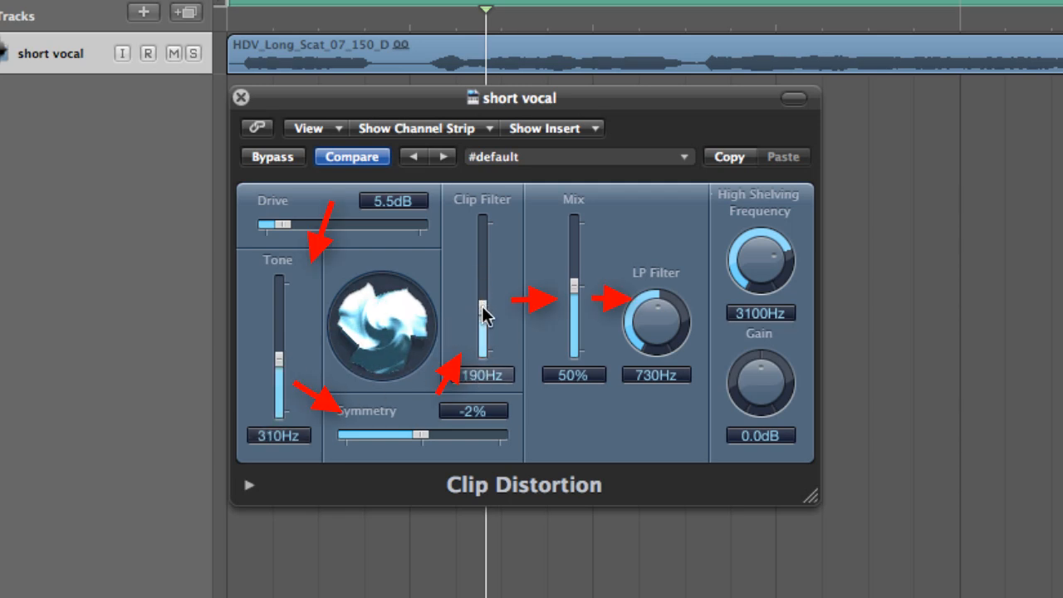
mouse_move(417, 442)
left_mouse_down()
mouse_move(445, 440)
mouse_move(390, 444)
mouse_move(430, 454)
left_mouse_up()
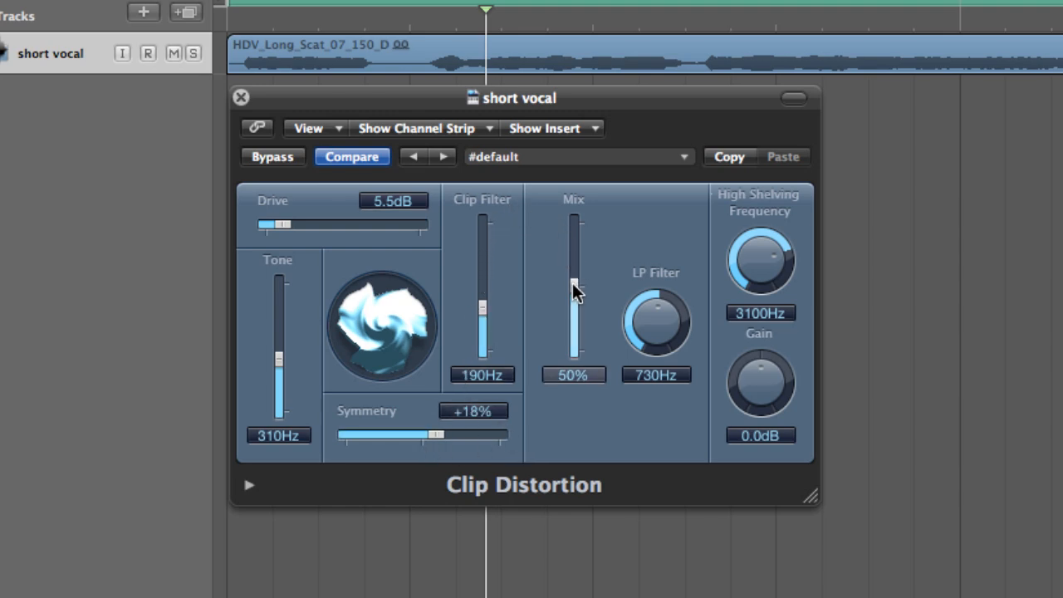
- Try Clip Distortion's Mix at 100%, and bring it down to 61%
left_click_drag(572, 282, 573, 232)
left_click_drag(572, 222, 576, 163)
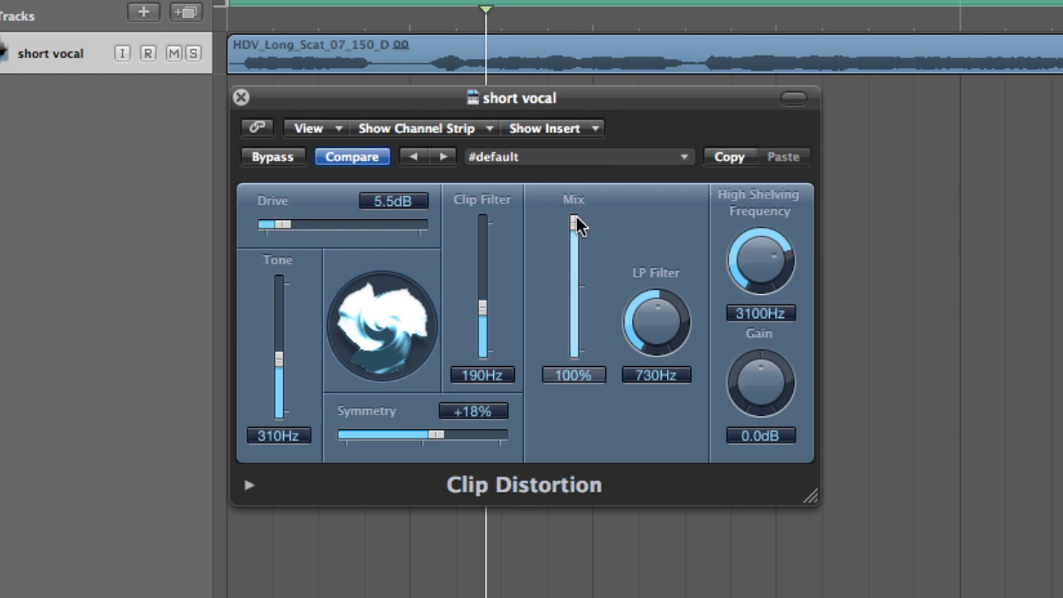
left_click_drag(571, 221, 570, 270)
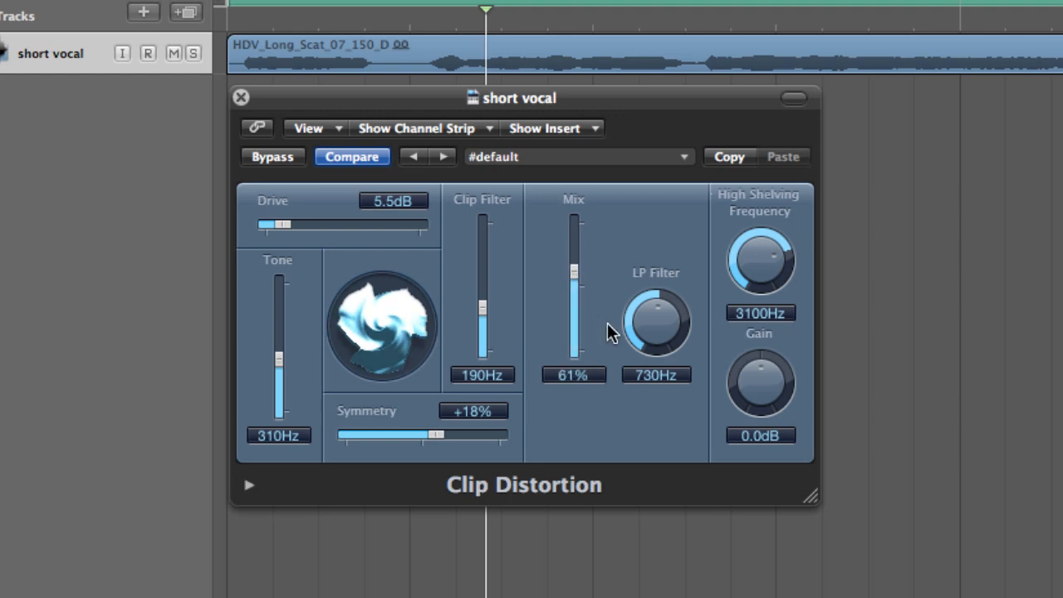
- Raise the LP Filter to 13300 Hz and adjust the high shelving filter to 3500 Hz with +1.0 dB of gain
left_click_drag(651, 327, 593, 253)
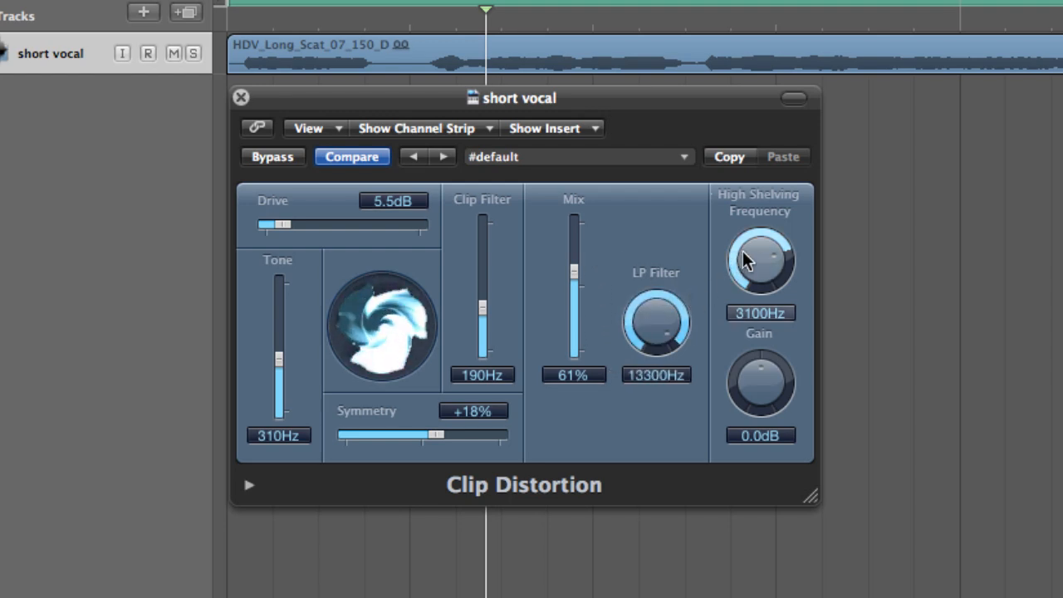
mouse_move(756, 372)
left_mouse_down()
mouse_move(756, 360)
mouse_move(752, 410)
mouse_move(754, 377)
left_mouse_up()
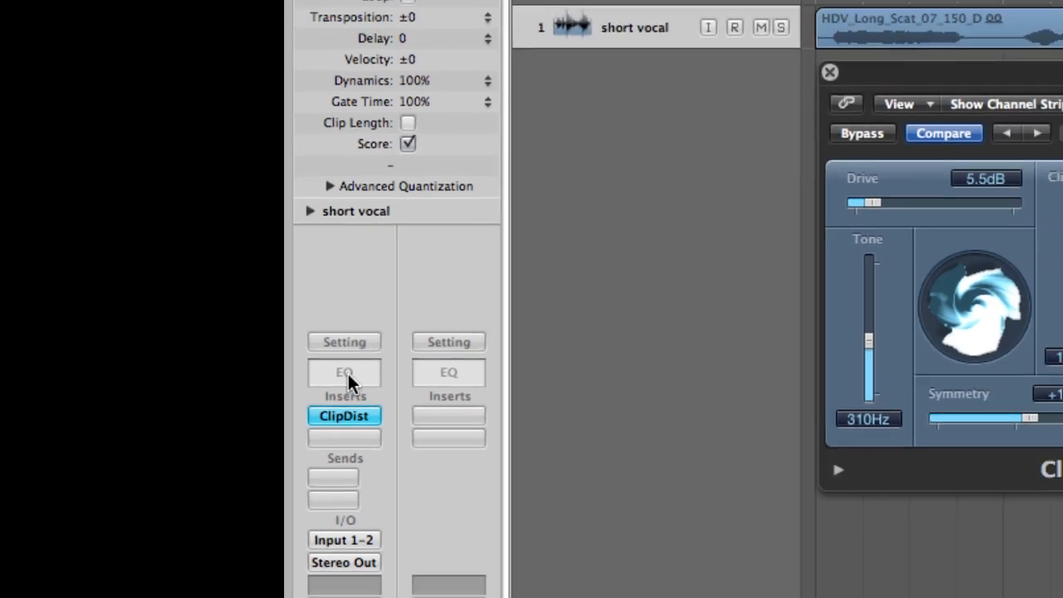
- Add a Channel EQ to the short vocal channel and move its window beside the Clip Distortion window
left_click(370, 363)
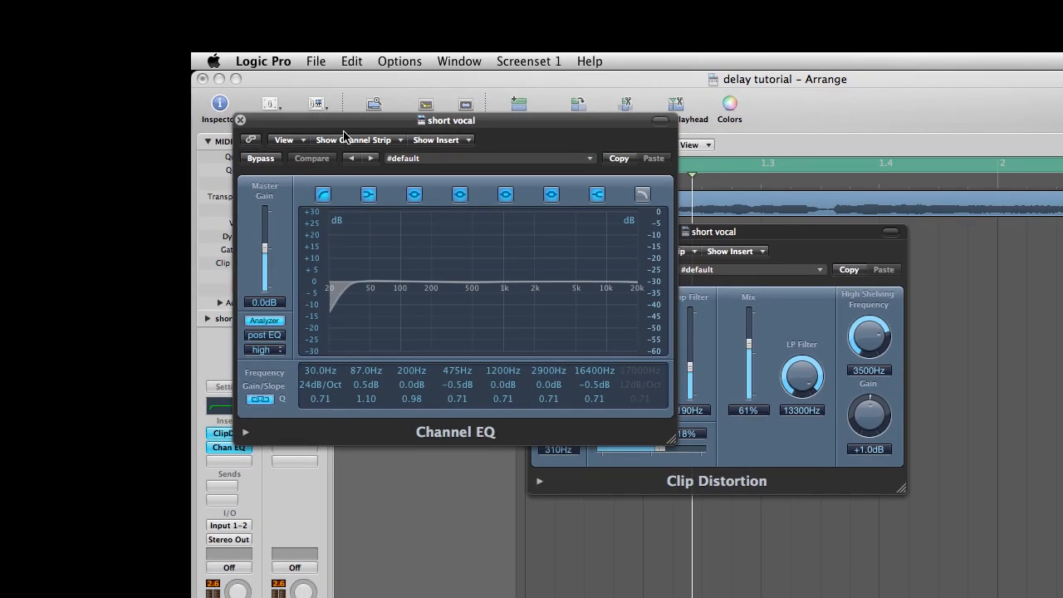
left_click_drag(496, 122, 1062, 252)
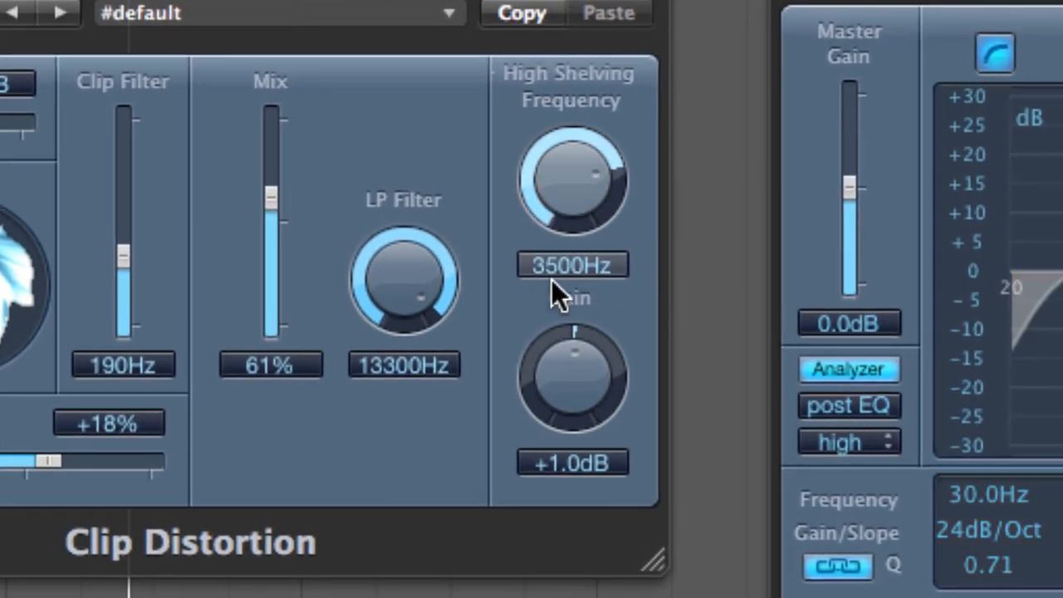
- Set Clip Distortion's High Shelving Frequency to 1000 Hz and its Gain to +5.0 dB
double_click(800, 350)
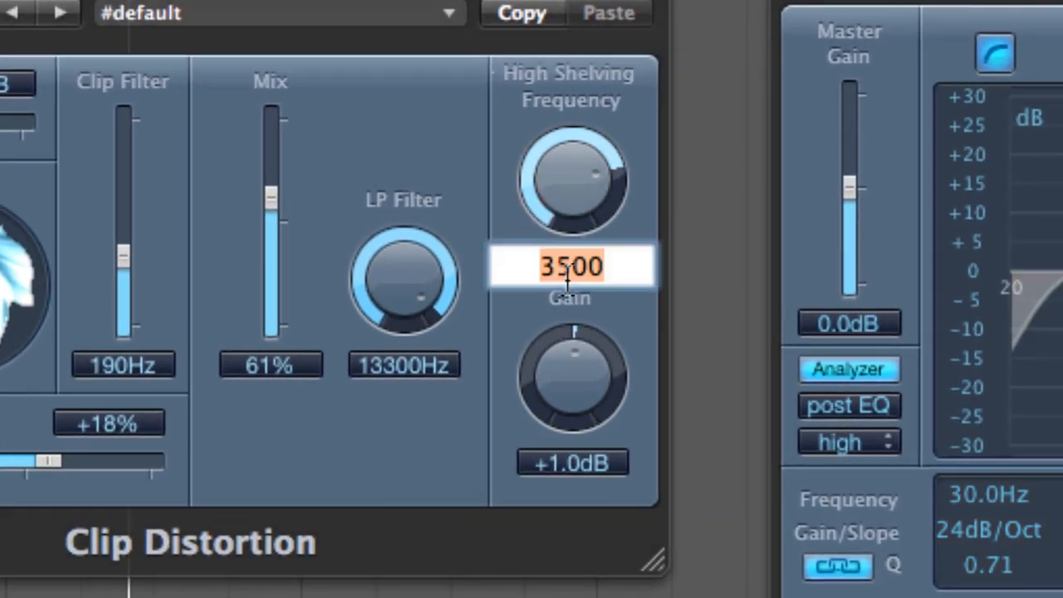
type("1000")
key("Return")
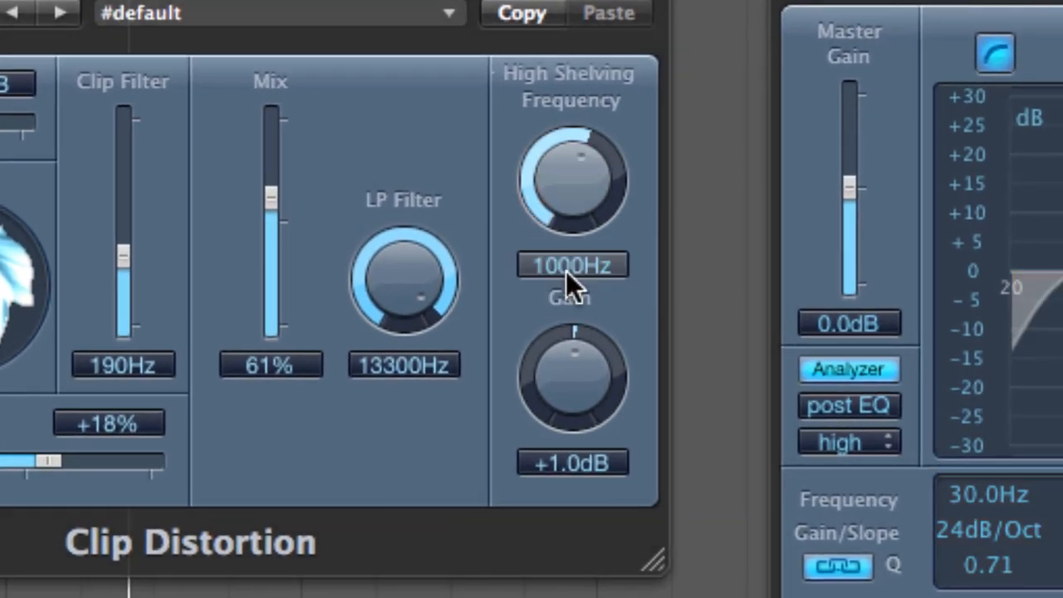
left_click_drag(570, 377, 569, 357)
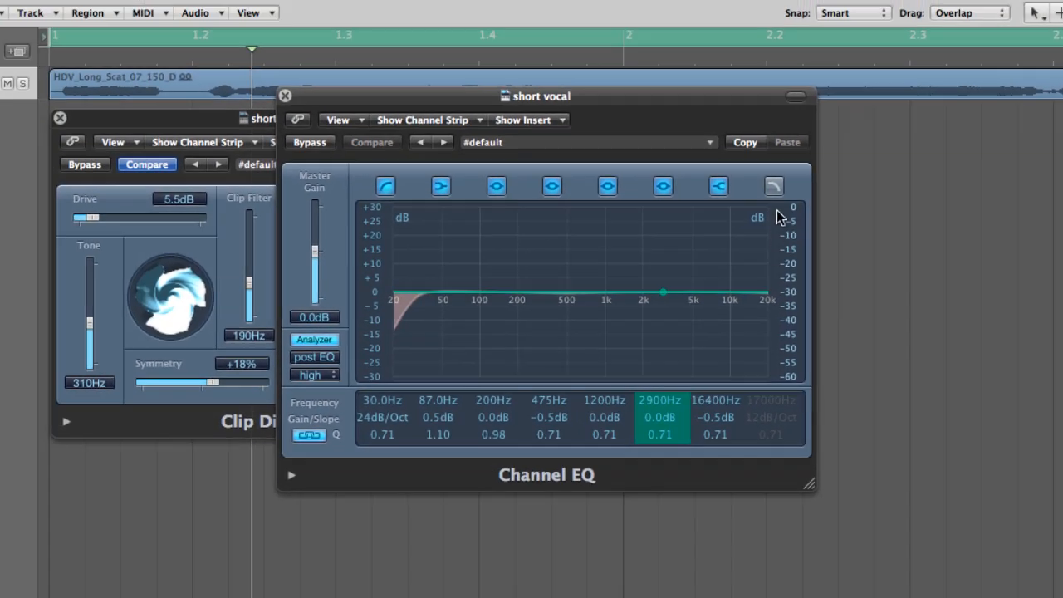
- Set the Channel EQ's high shelf band to 1000 Hz with +5.0 dB gain, and place its window beside Clip Distortion
double_click(705, 401)
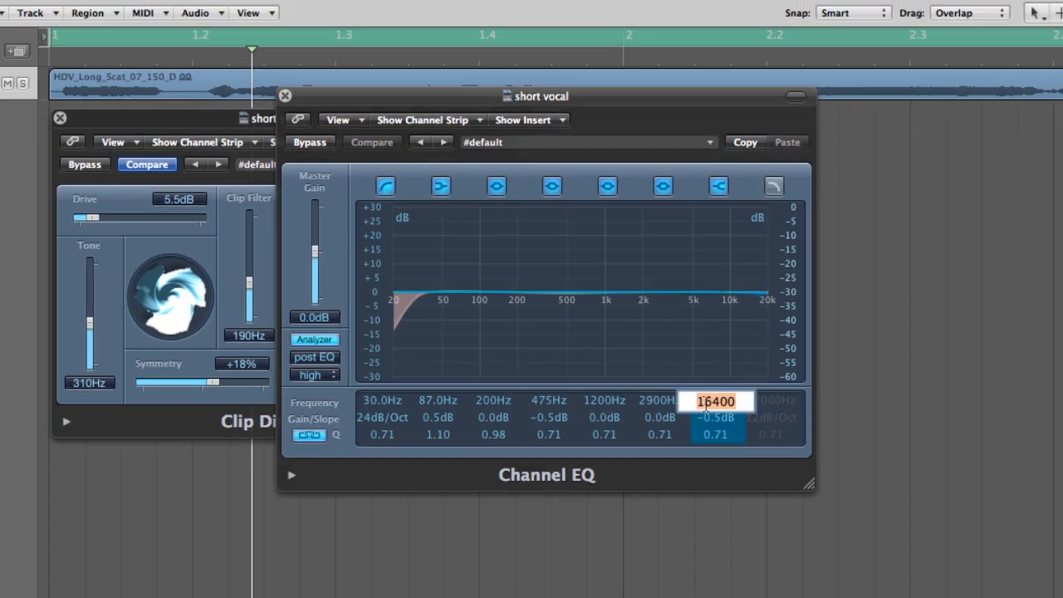
type("1000")
key("Return")
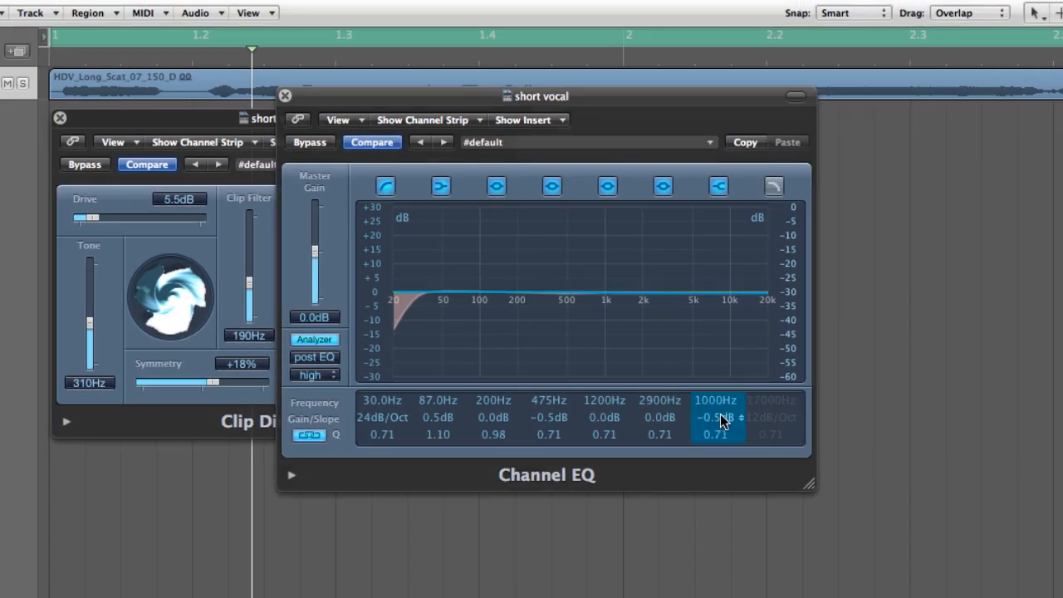
double_click(719, 417)
type("5")
key("Return")
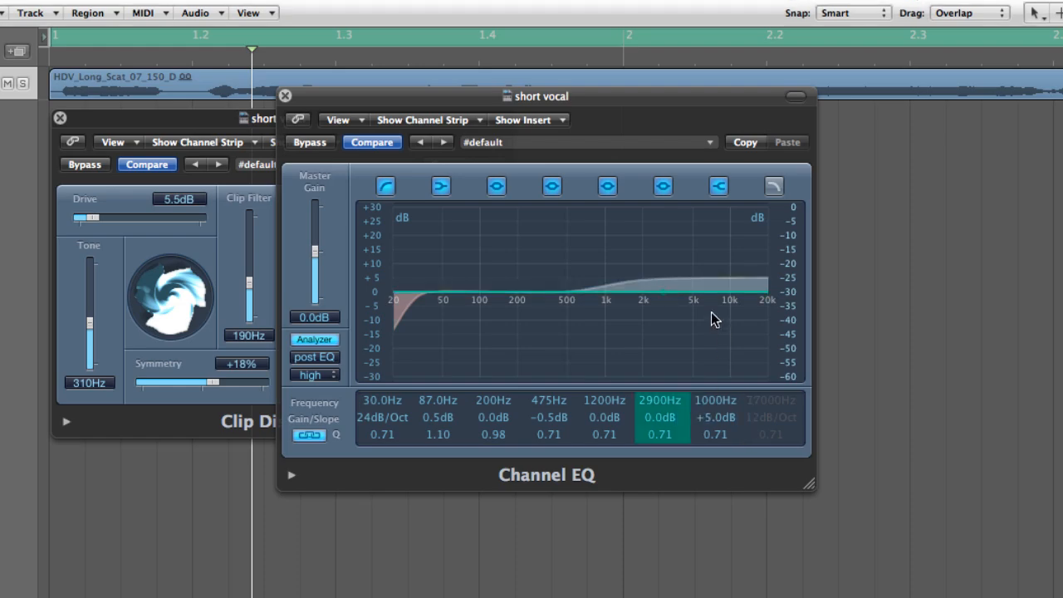
left_click_drag(463, 94, 476, 335)
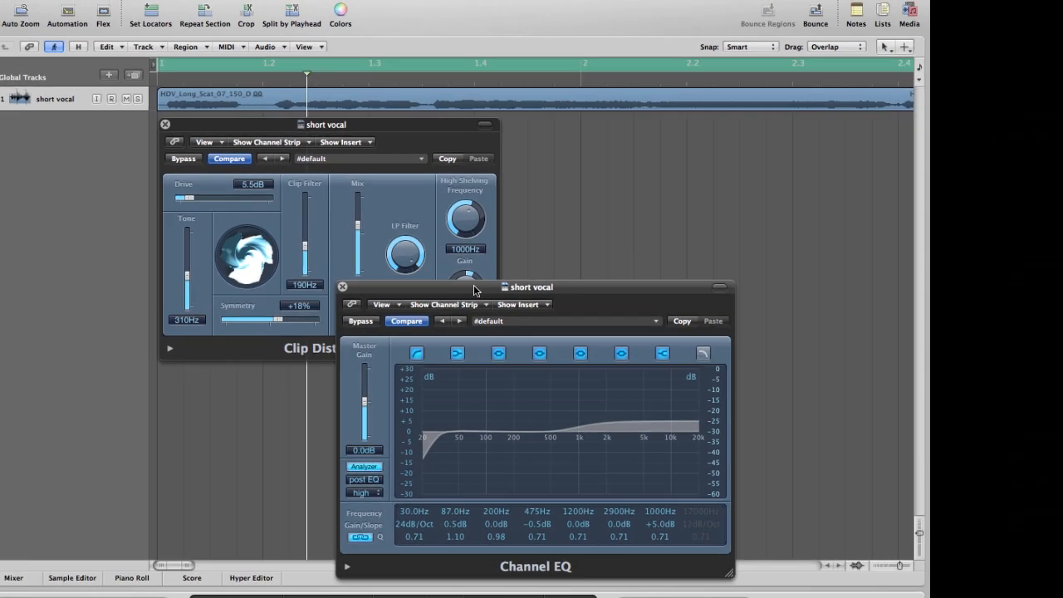
left_click_drag(473, 285, 641, 110)
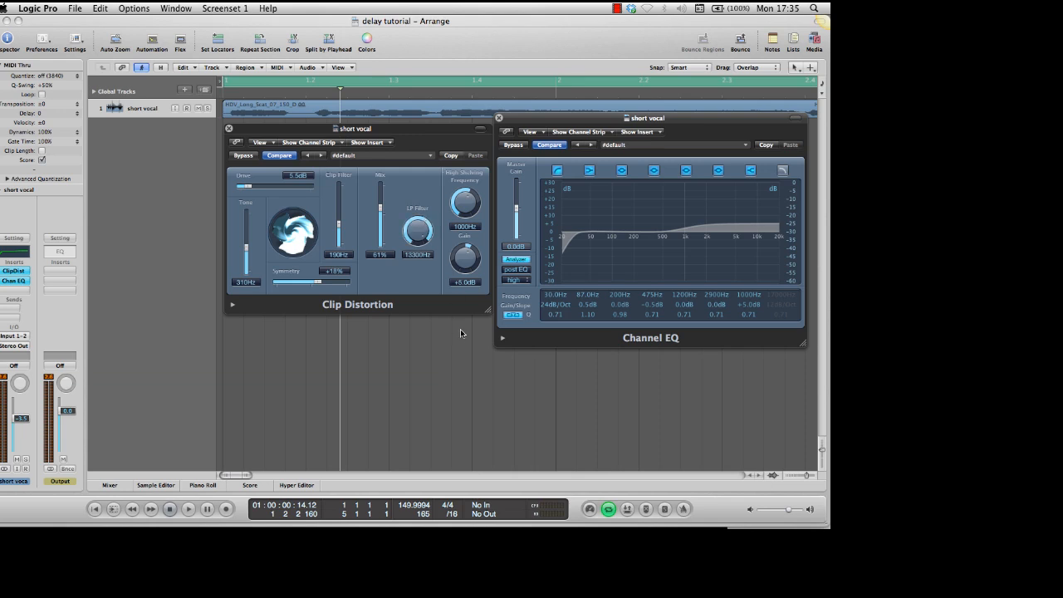